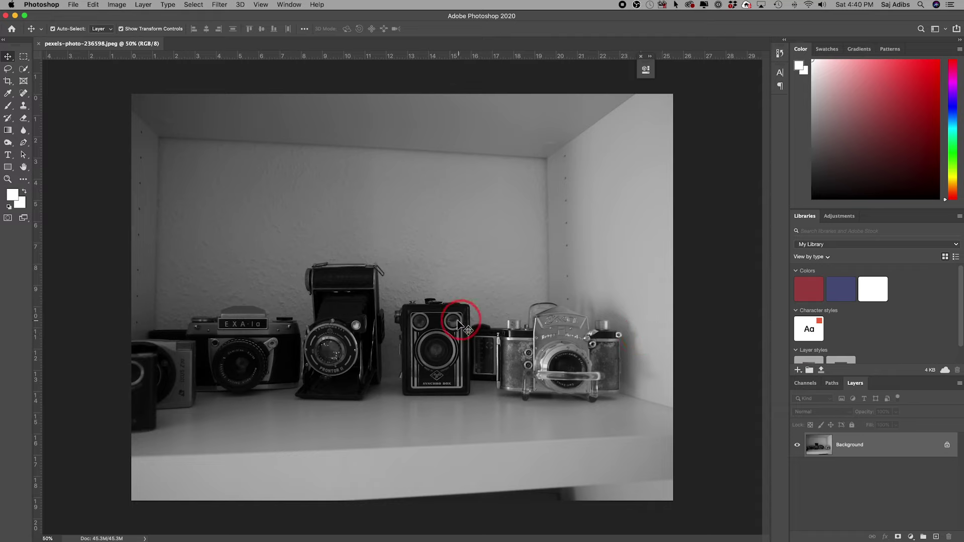
Switch from Photoshop to the 'How to Batch Resize Images in Photoshop' Finder folder
{"action": "key", "text": "super+Tab"}
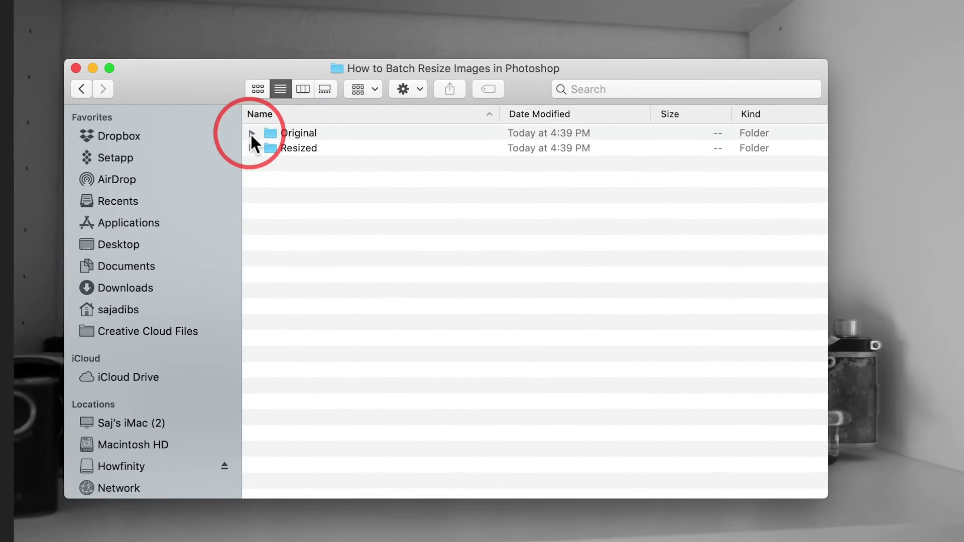
Browse the Original folder's photos and open pexels-photo-236598.jpeg with Photoshop 2020
{"action": "left_click", "coordinate": [266, 215]}
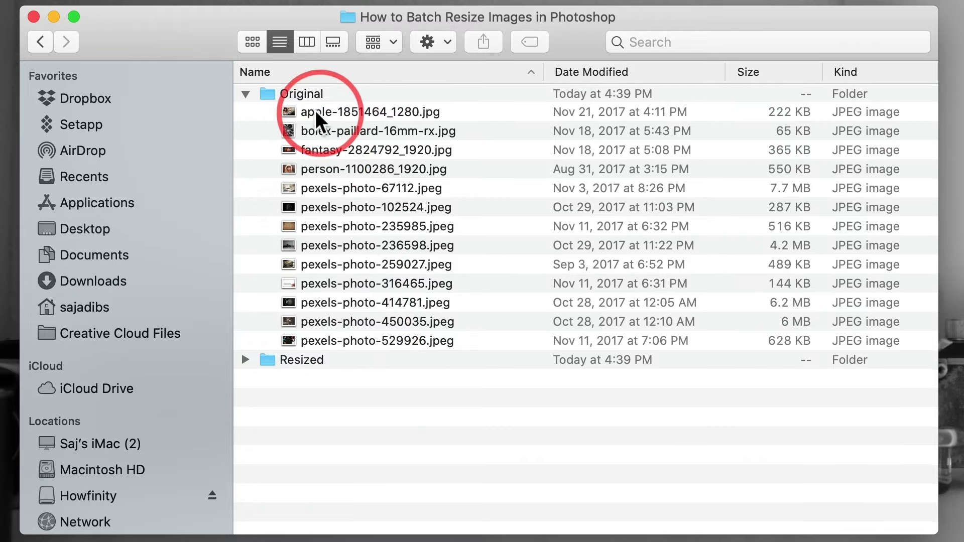
{"action": "left_click", "coordinate": [248, 95]}
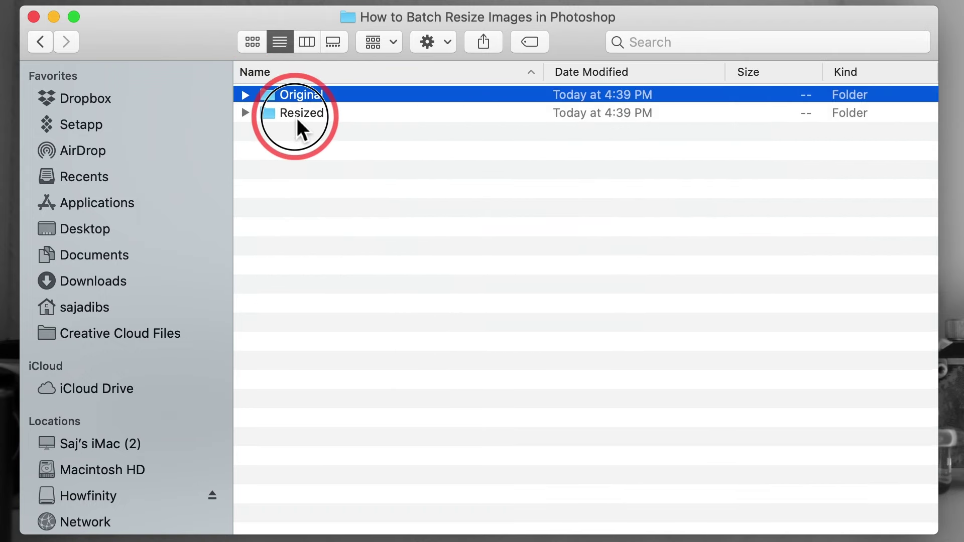
{"action": "left_click", "coordinate": [297, 119]}
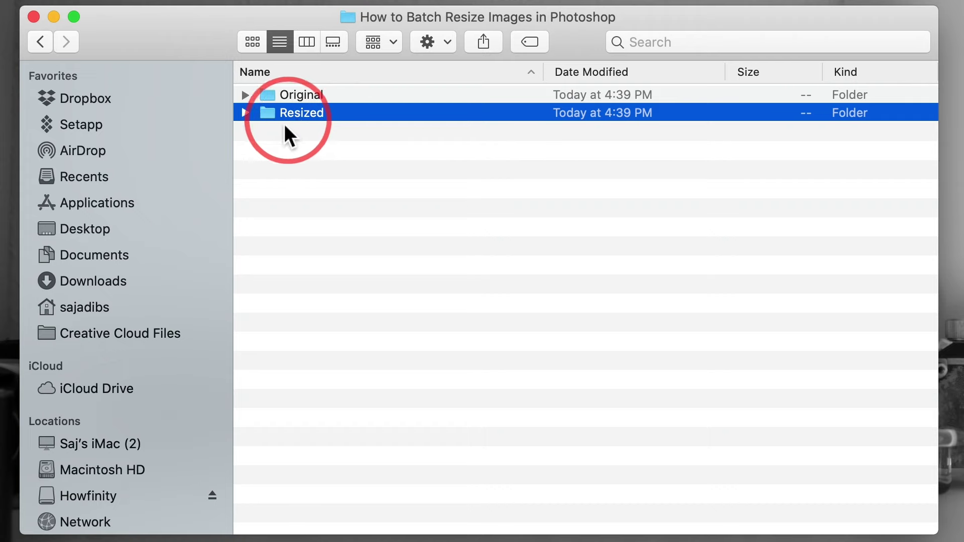
{"action": "left_click", "coordinate": [306, 101]}
{"action": "left_click", "coordinate": [250, 97]}
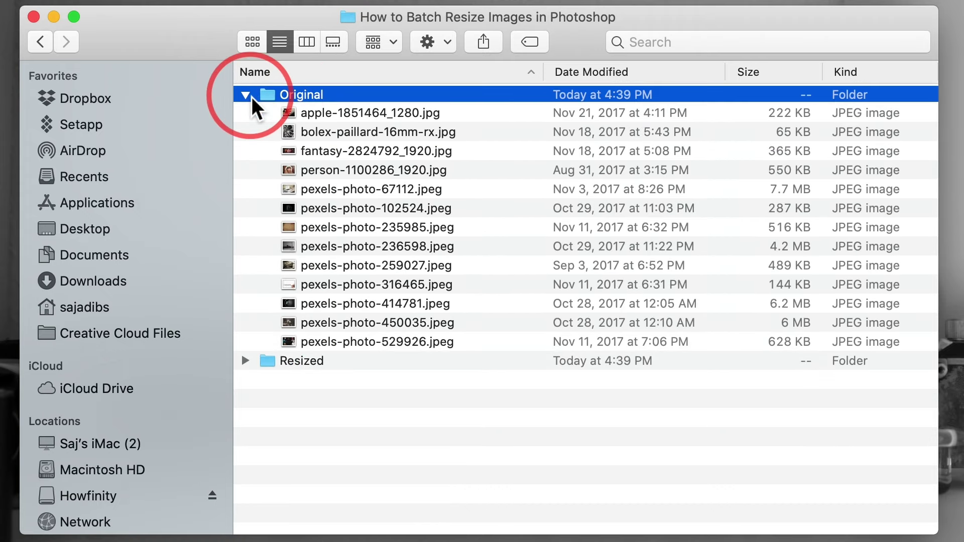
{"action": "right_click", "coordinate": [328, 246]}
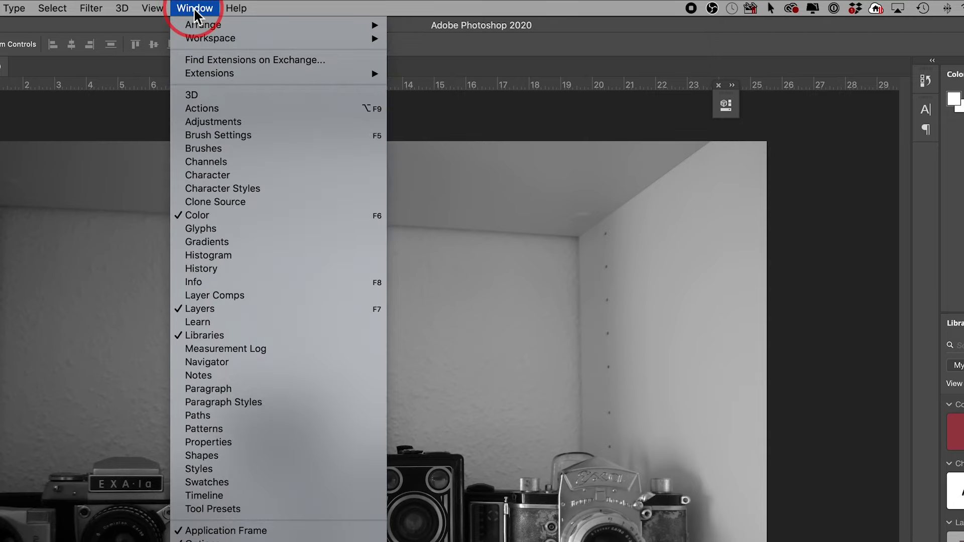
Create a new action set named Resizing in the Actions panel
{"action": "left_click", "coordinate": [211, 110]}
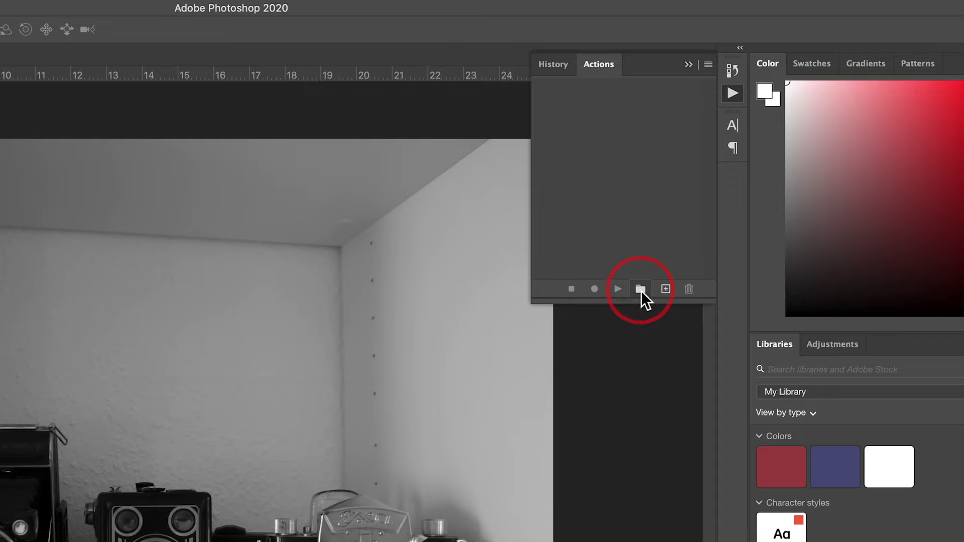
{"action": "left_click", "coordinate": [641, 291]}
{"action": "type", "text": "Re"}
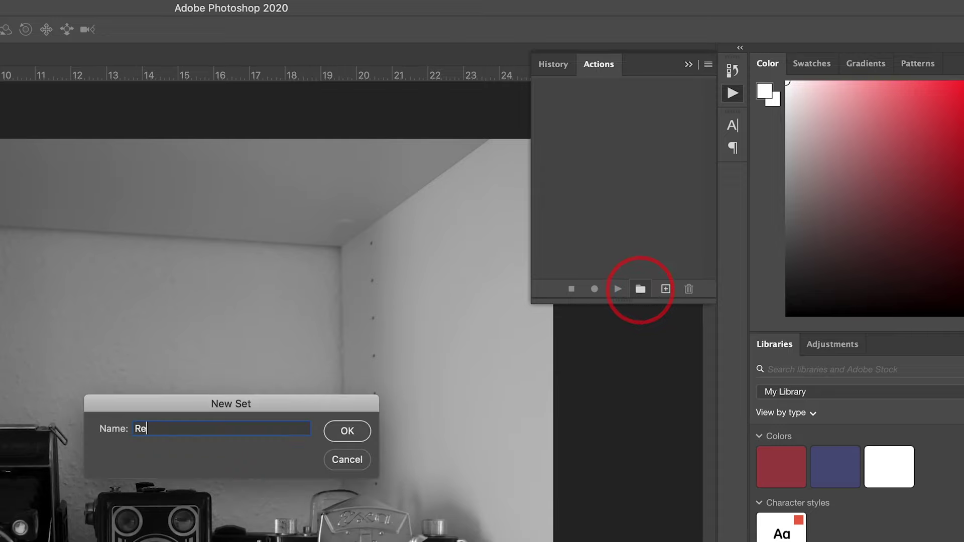
{"action": "type", "text": "sizing"}
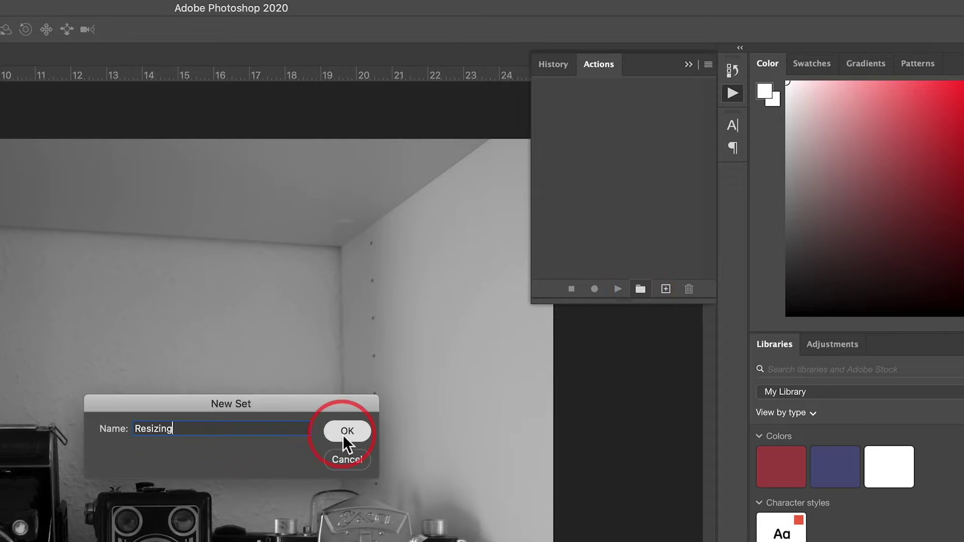
{"action": "left_click", "coordinate": [347, 431]}
{"action": "left_click", "coordinate": [629, 111]}
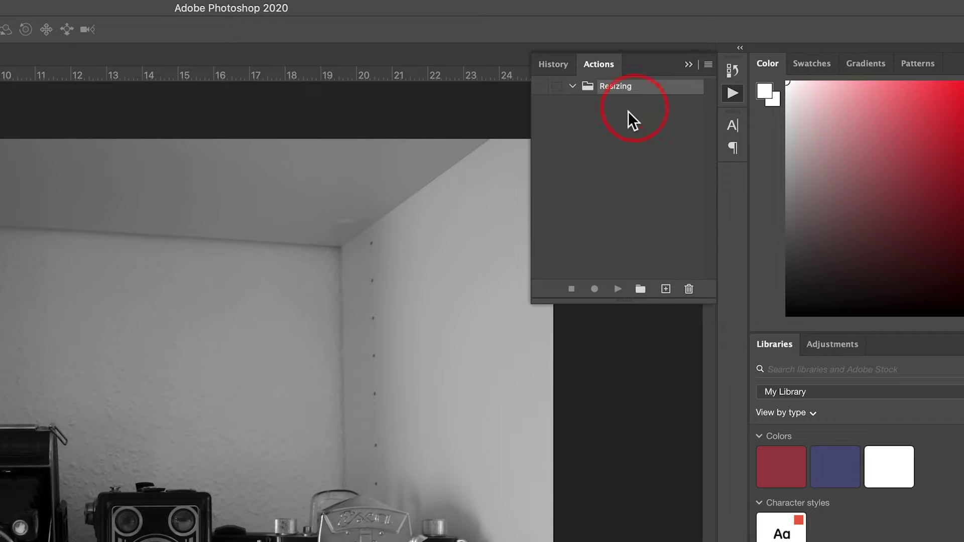
Add a 500pixel action to the Resizing set and start recording
{"action": "left_click", "coordinate": [666, 289]}
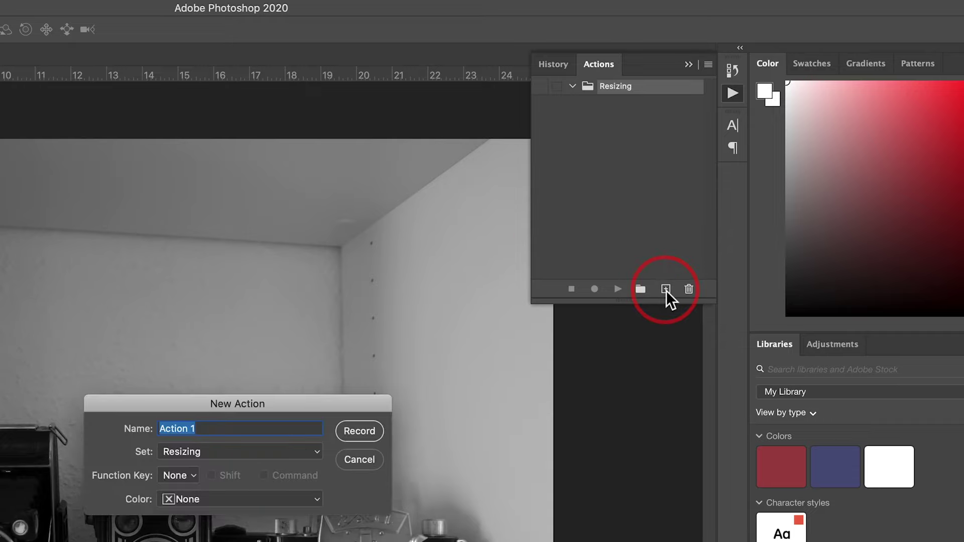
{"action": "type", "text": "500pixel"}
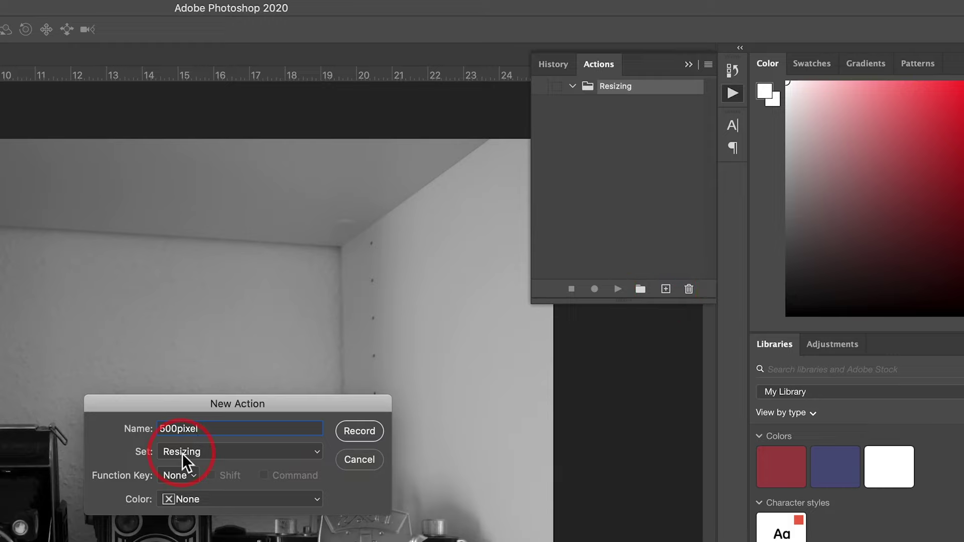
{"action": "left_click", "coordinate": [360, 431]}
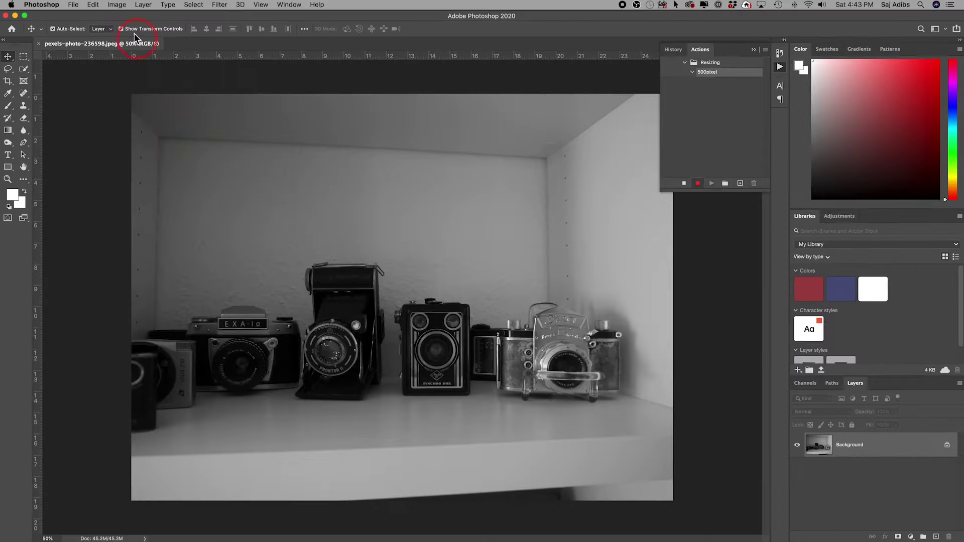
Resize the image from 4592 to 500 px wide, keeping proportions (375 px high)
{"action": "left_click", "coordinate": [116, 5]}
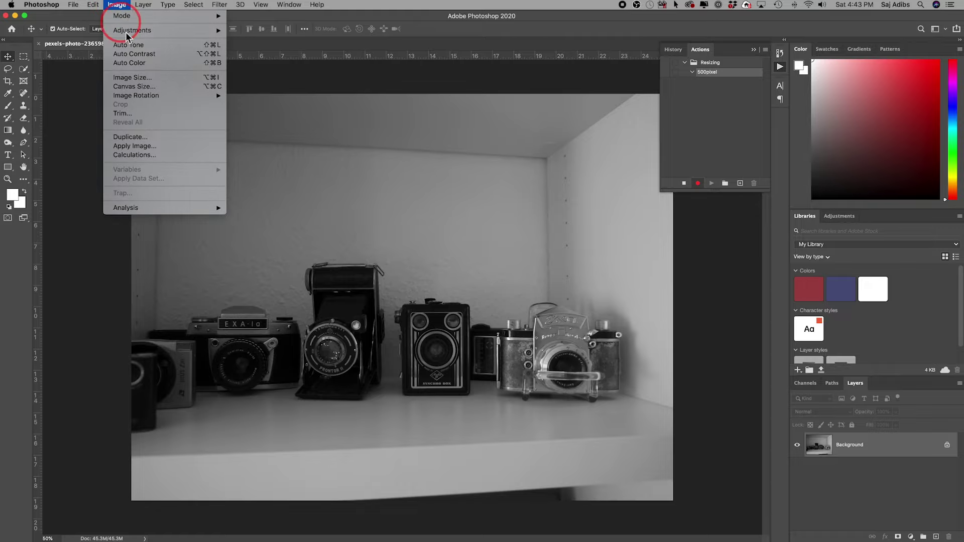
{"action": "left_click", "coordinate": [143, 78]}
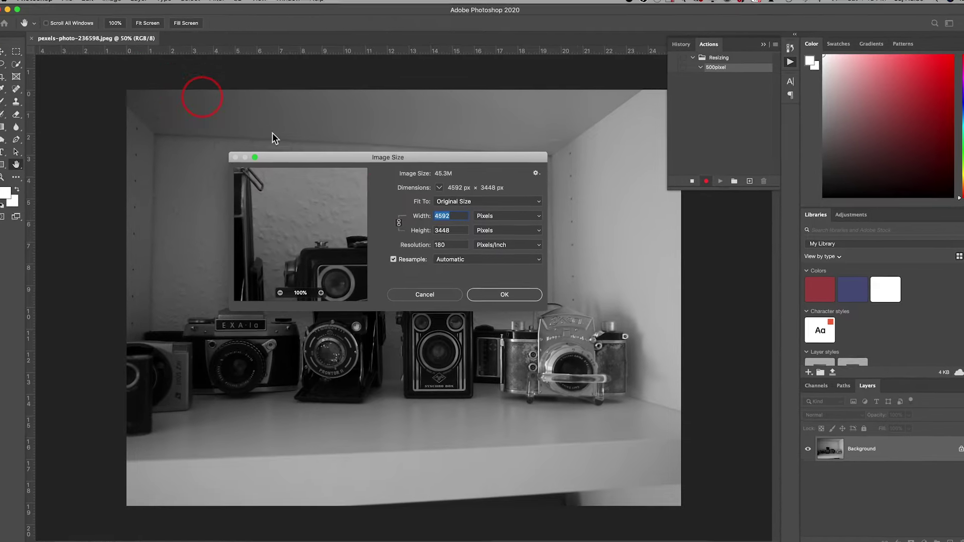
{"action": "left_click", "coordinate": [457, 217]}
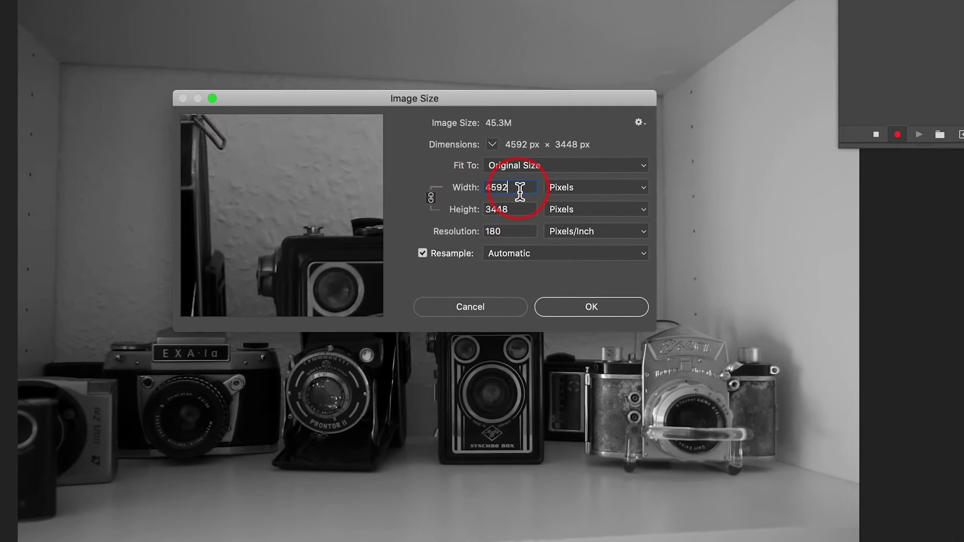
{"action": "double_click", "coordinate": [520, 191]}
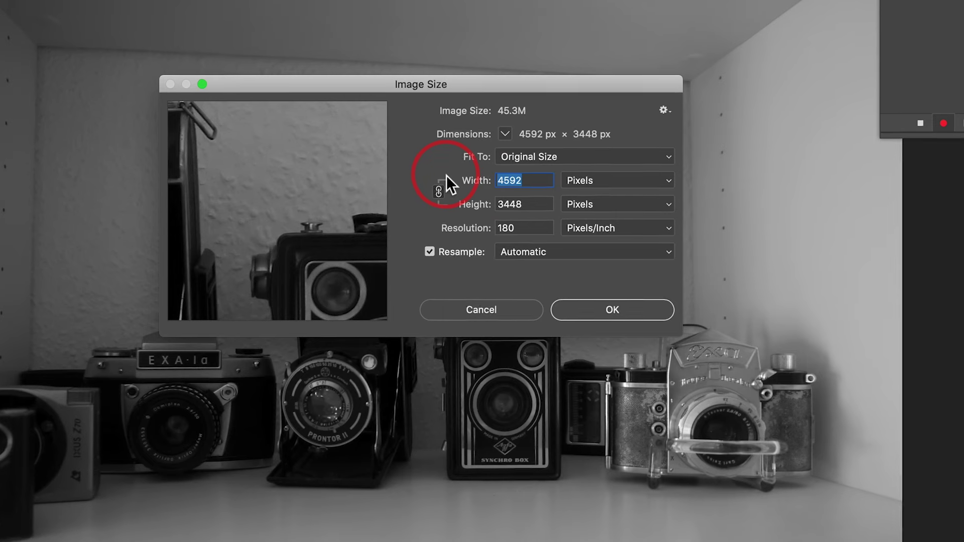
{"action": "type", "text": "500"}
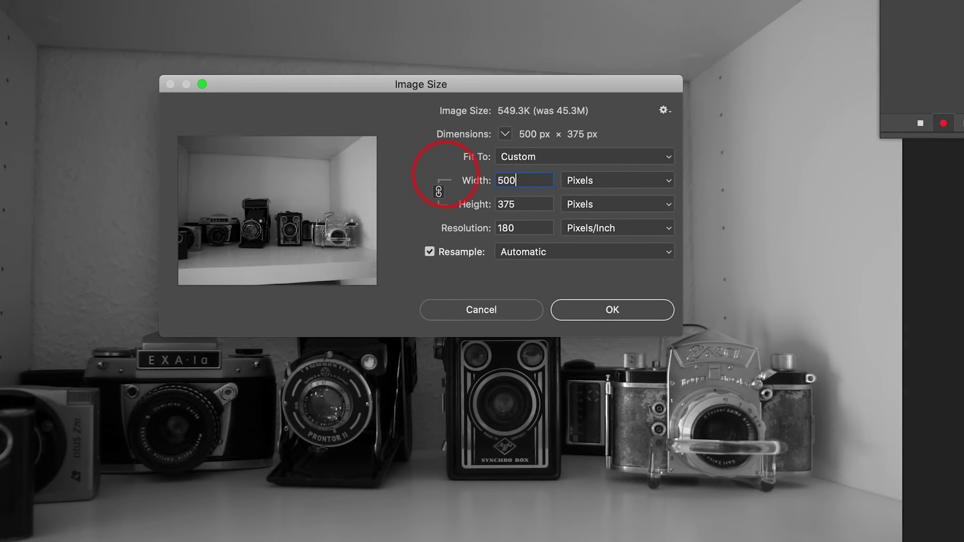
{"action": "left_click", "coordinate": [592, 311]}
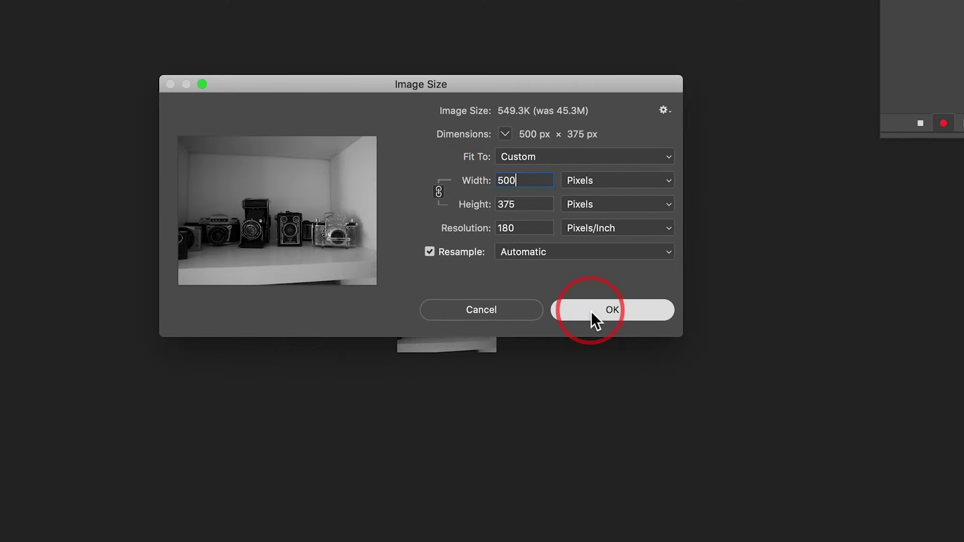
Save the resized photo into the Resized folder as a Quality 12 maximum JPEG
{"action": "left_click", "coordinate": [74, 5]}
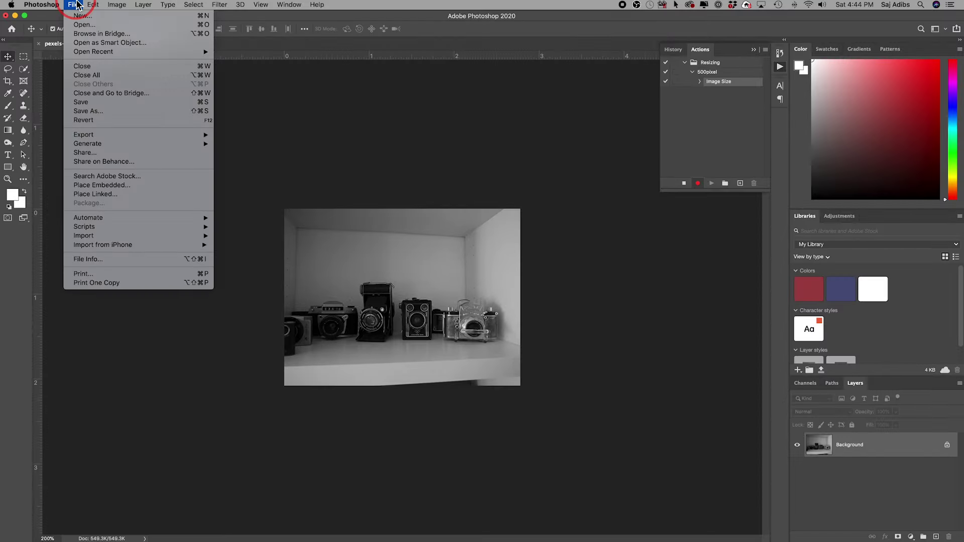
{"action": "left_click", "coordinate": [90, 108]}
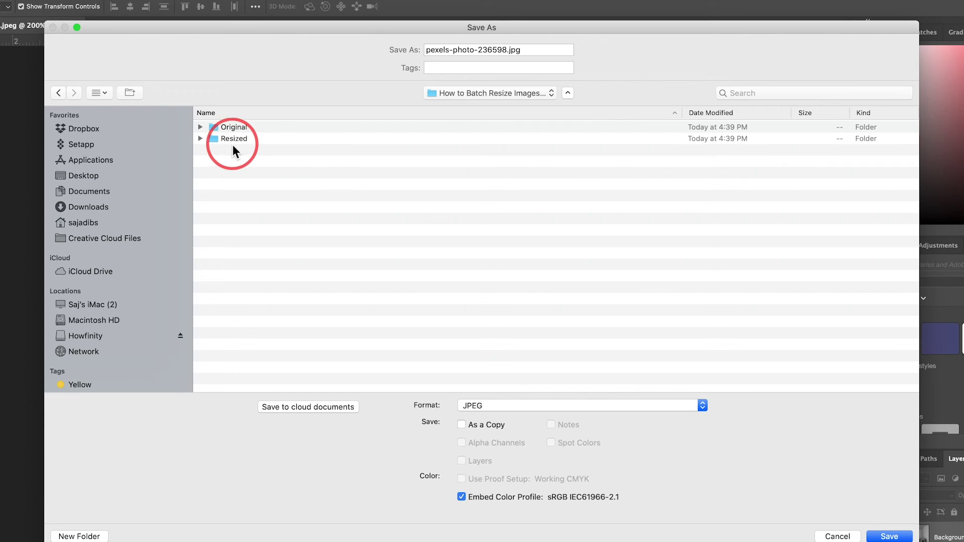
{"action": "double_click", "coordinate": [235, 140]}
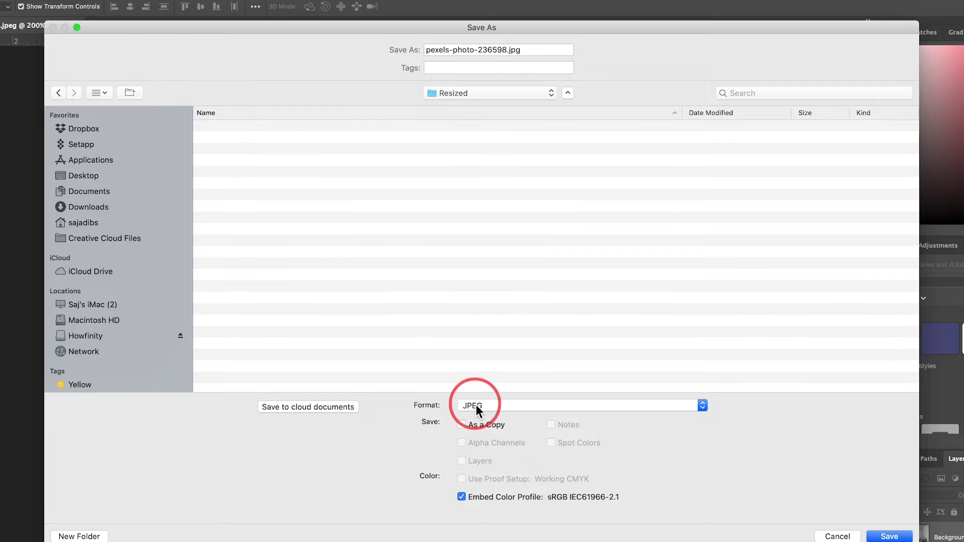
{"action": "left_click", "coordinate": [884, 536]}
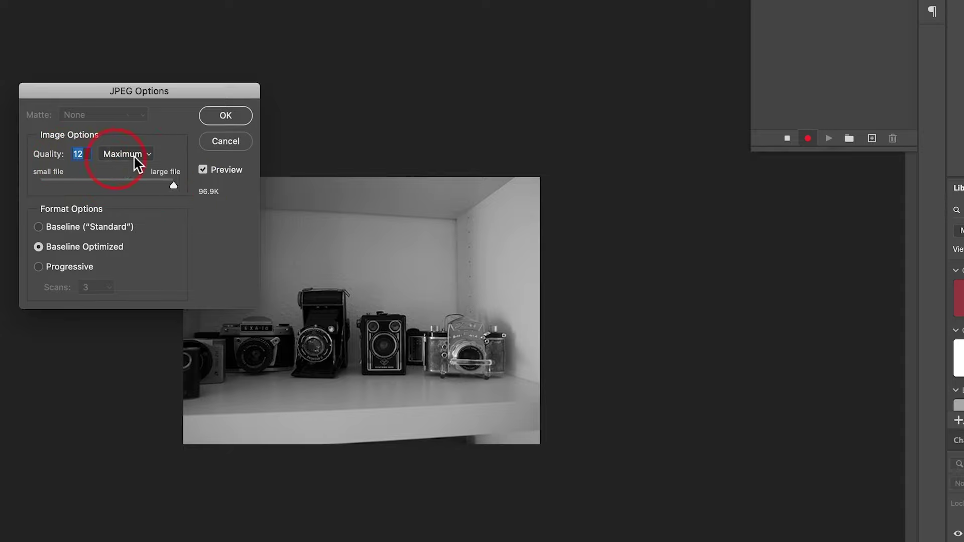
{"action": "left_click", "coordinate": [227, 115]}
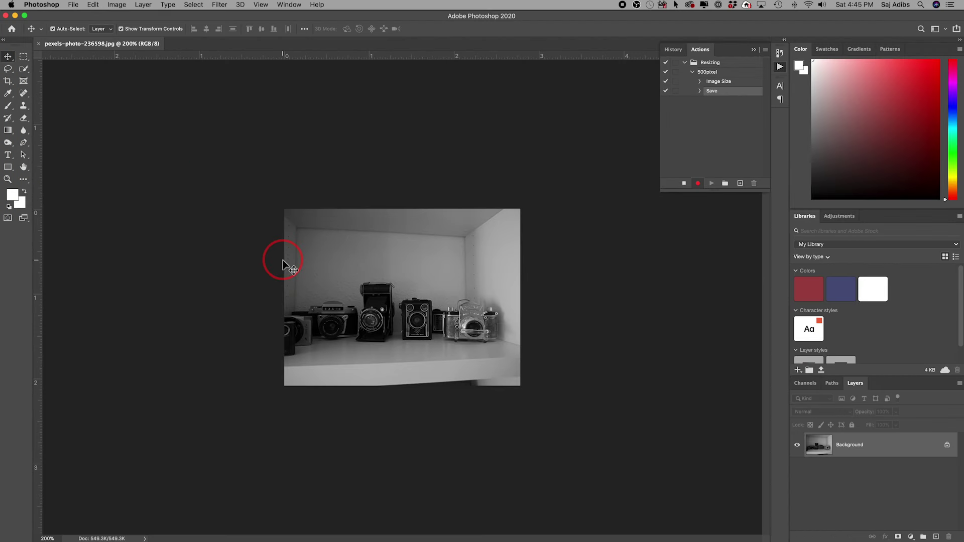
{"action": "left_click", "coordinate": [77, 6]}
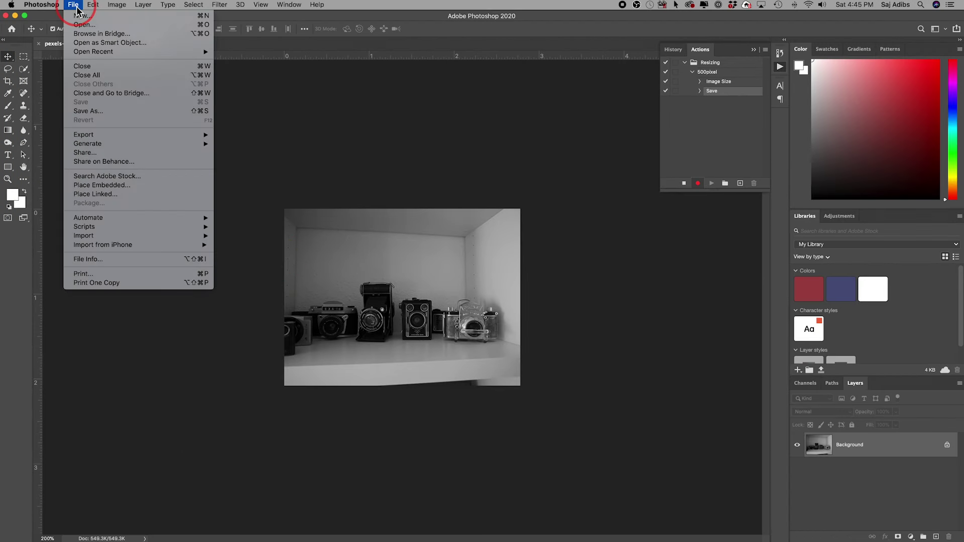
Stop recording the 500pixel action from the Actions panel
{"action": "left_click", "coordinate": [98, 68]}
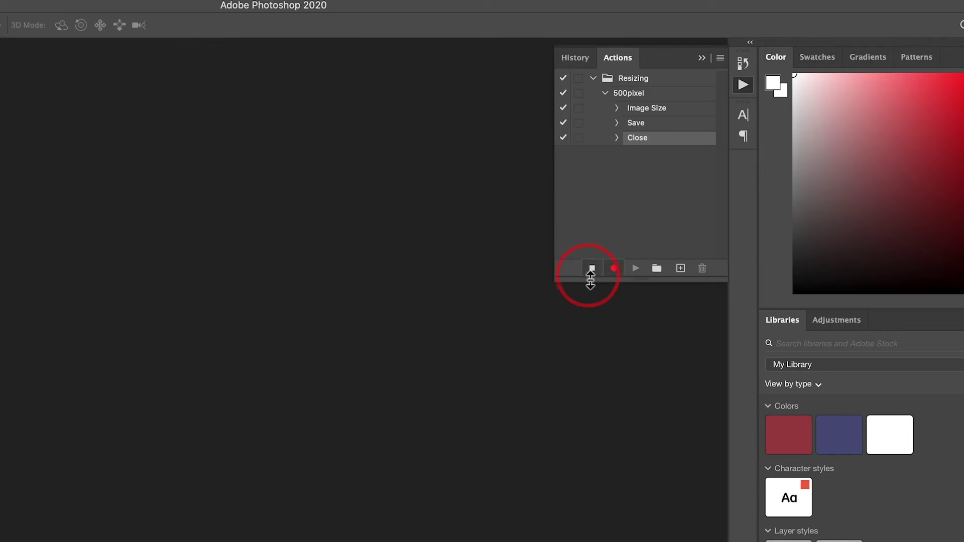
{"action": "left_click", "coordinate": [592, 271]}
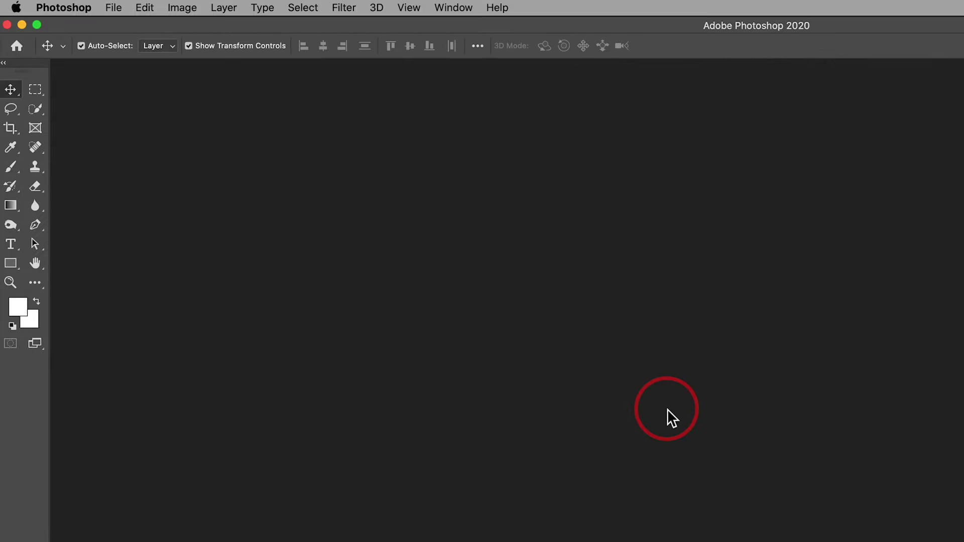
Open the File > Automate > Batch dialog with Set Resizing and Action 500pixel
{"action": "left_click", "coordinate": [113, 8]}
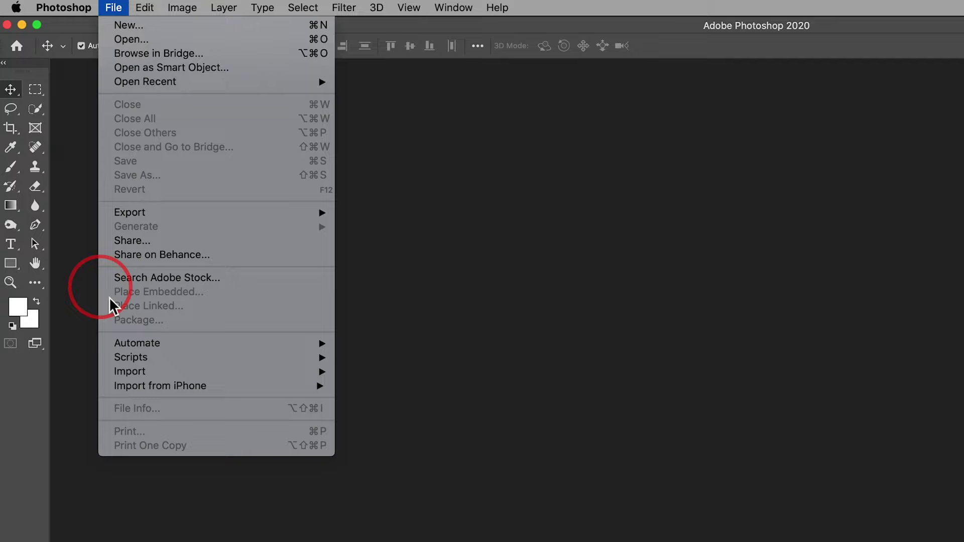
{"action": "mouse_move", "coordinate": [138, 343]}
{"action": "left_click", "coordinate": [359, 343]}
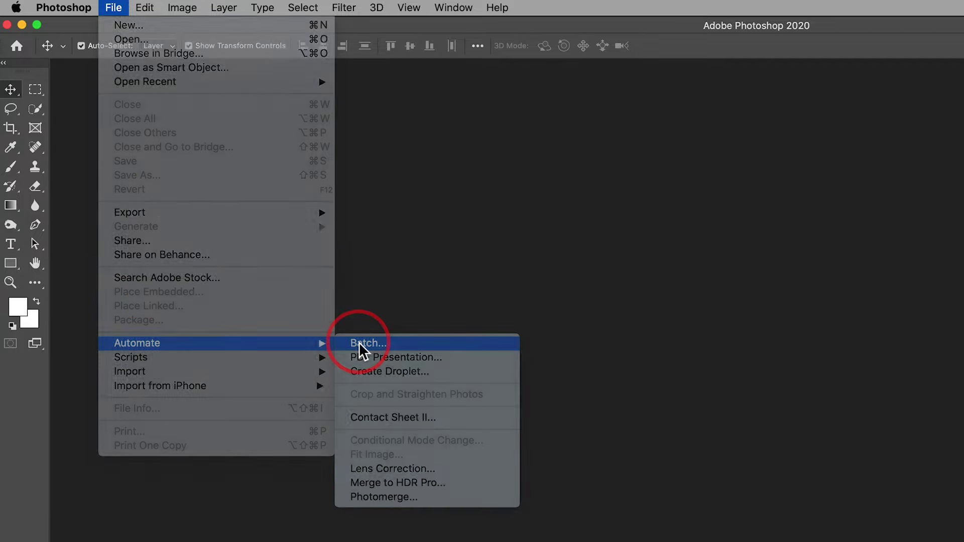
{"action": "left_click", "coordinate": [490, 316]}
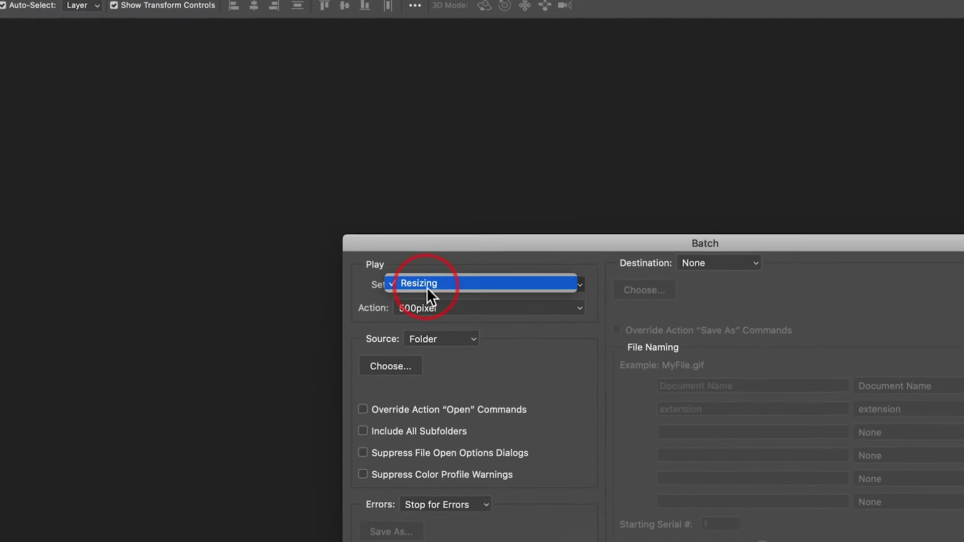
{"action": "left_click", "coordinate": [490, 316]}
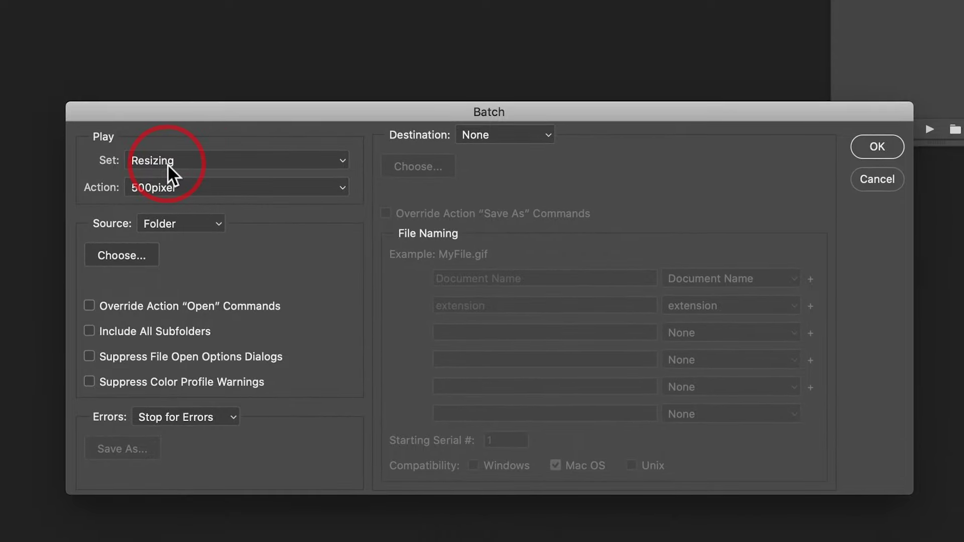
{"action": "left_click", "coordinate": [148, 188]}
{"action": "left_click", "coordinate": [150, 186]}
{"action": "left_click", "coordinate": [181, 185]}
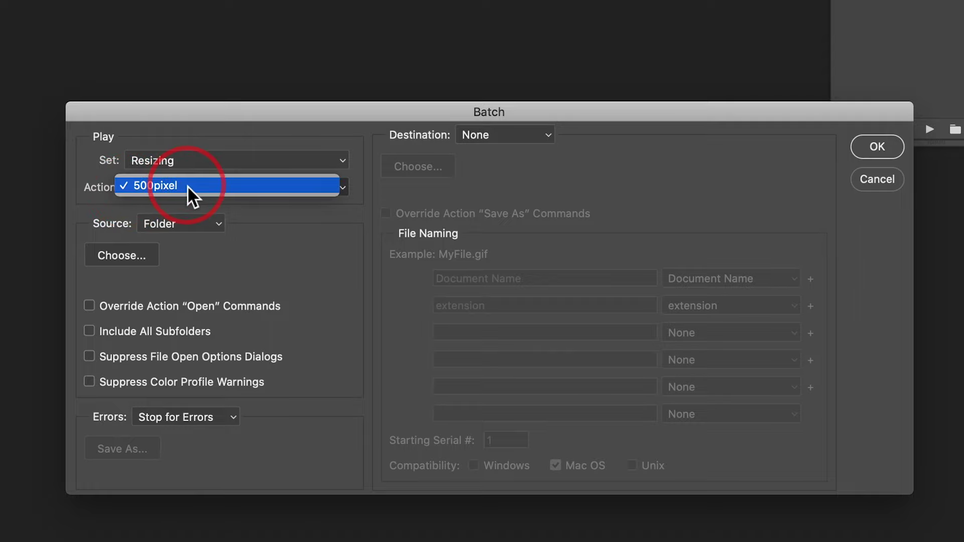
{"action": "left_click", "coordinate": [188, 186]}
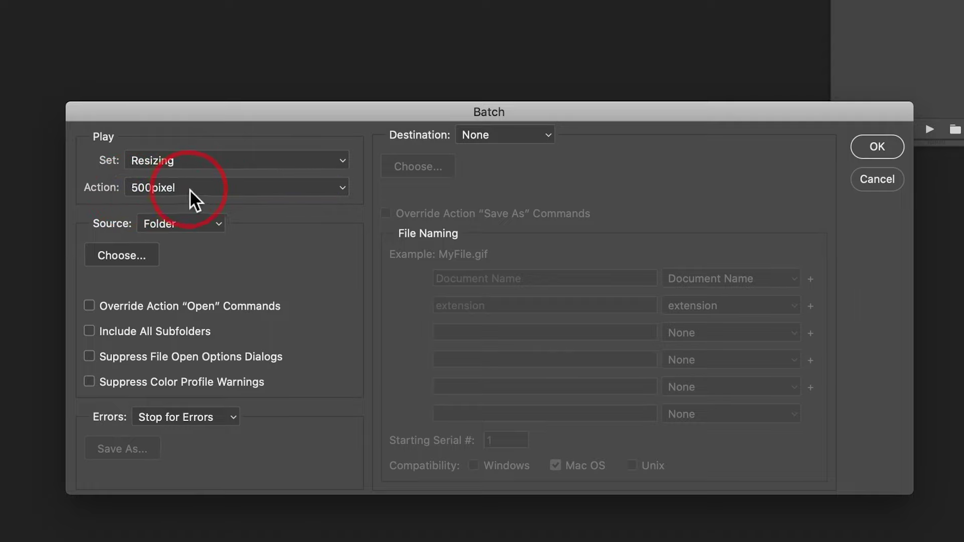
Set the batch source folder to Original
{"action": "left_click", "coordinate": [116, 254]}
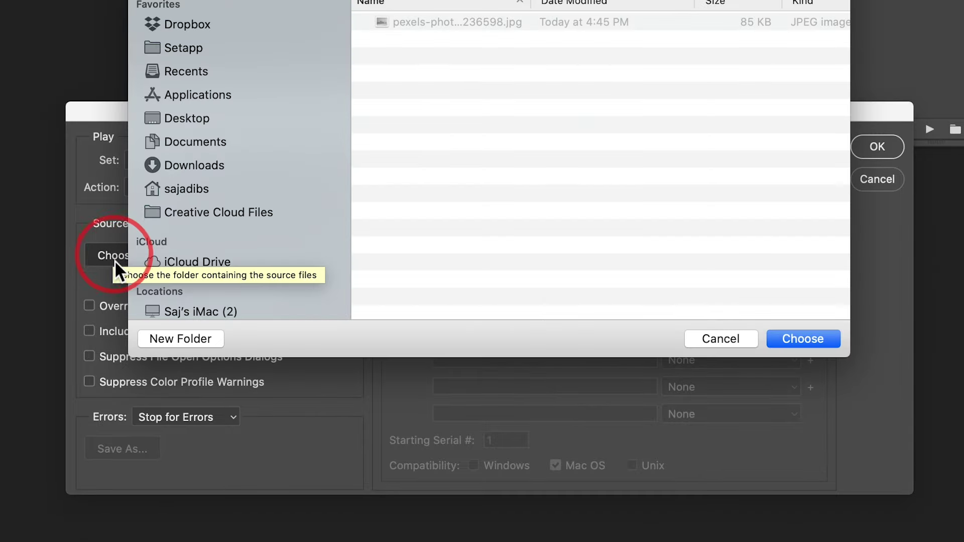
{"action": "double_click", "coordinate": [411, 25]}
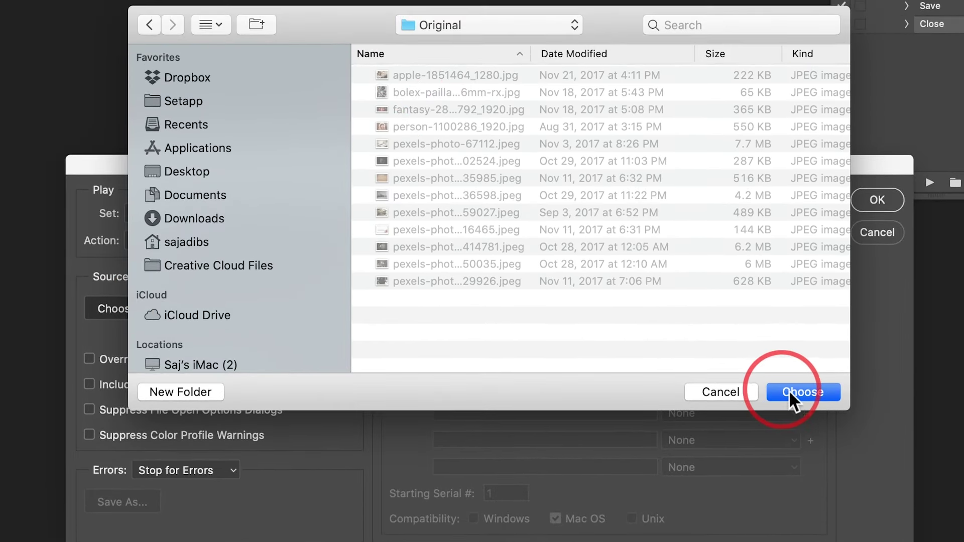
{"action": "left_click", "coordinate": [792, 395]}
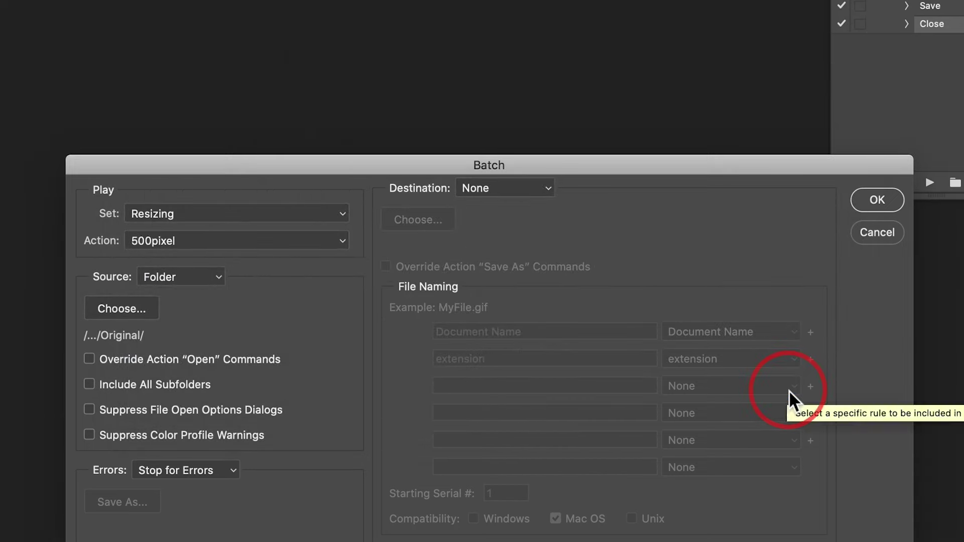
Set the batch destination to Folder and choose the Resized folder
{"action": "left_click", "coordinate": [492, 195]}
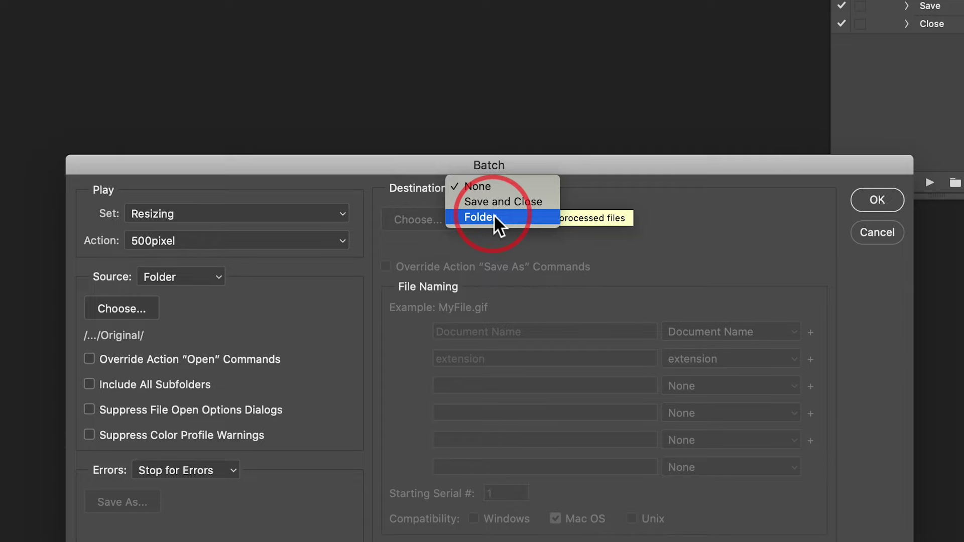
{"action": "left_click", "coordinate": [493, 217]}
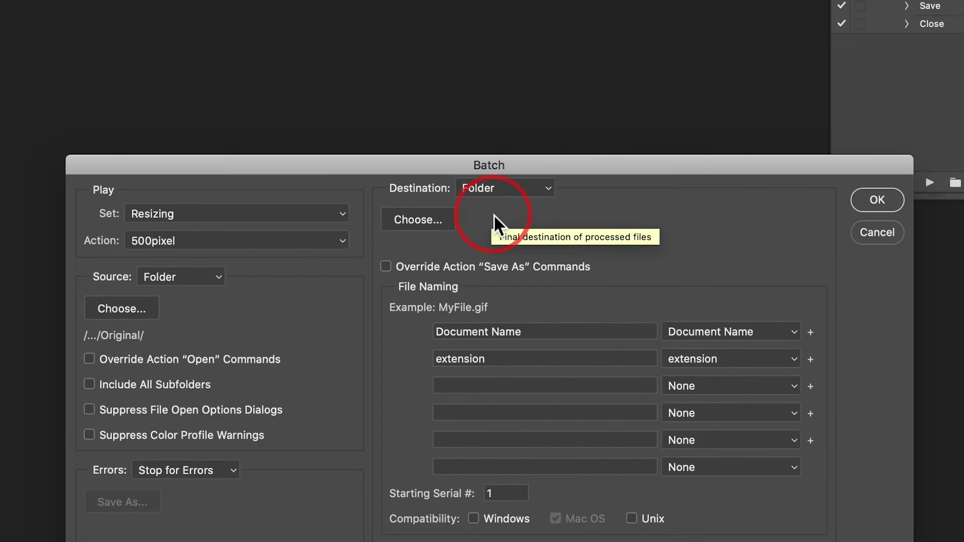
{"action": "left_click", "coordinate": [412, 221]}
{"action": "left_click", "coordinate": [465, 25]}
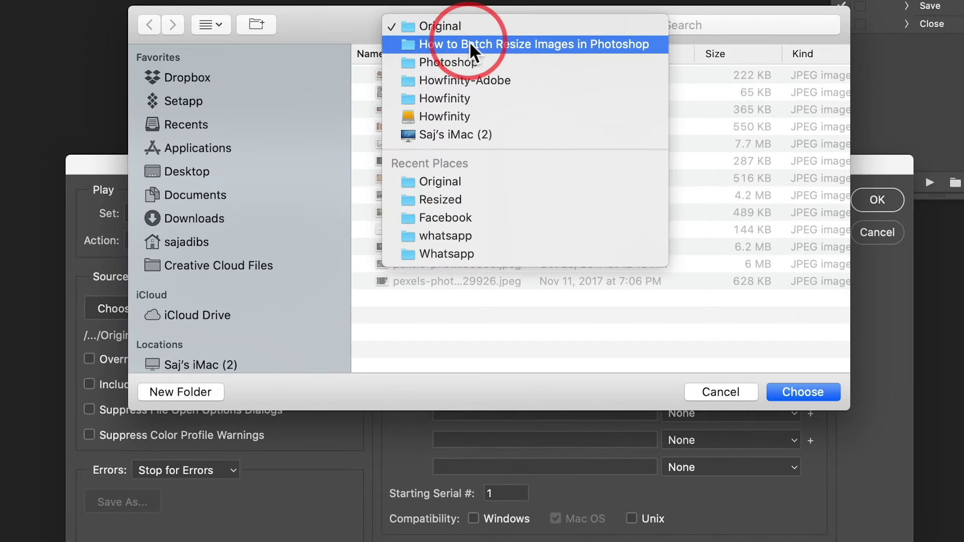
{"action": "left_click", "coordinate": [473, 45]}
{"action": "left_click", "coordinate": [415, 94]}
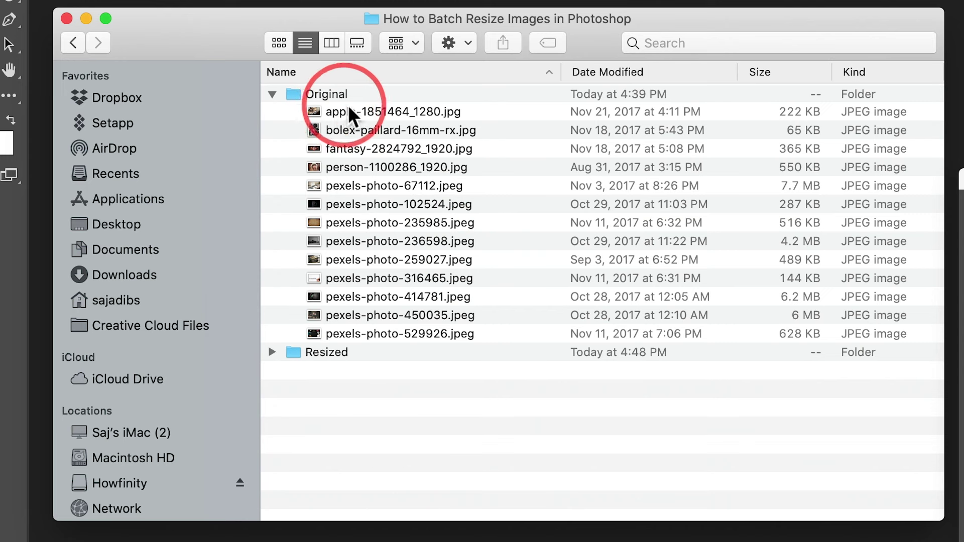
Check dimensions of resized apple-1851464_1280.jpg and pexels-photo-235985.jpg via Get Info
{"action": "left_click", "coordinate": [272, 353]}
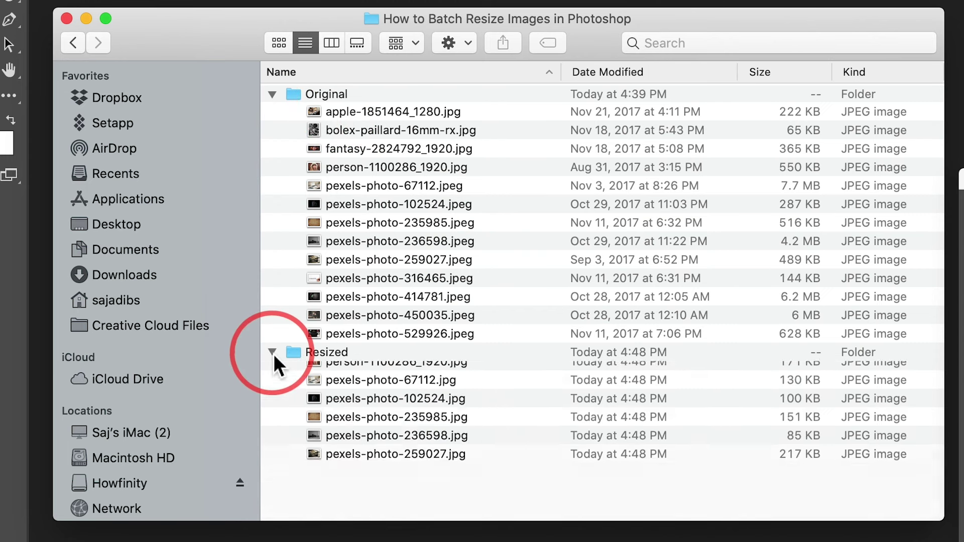
{"action": "scroll", "coordinate": [454, 379], "scroll_direction": "down", "scroll_amount": 3}
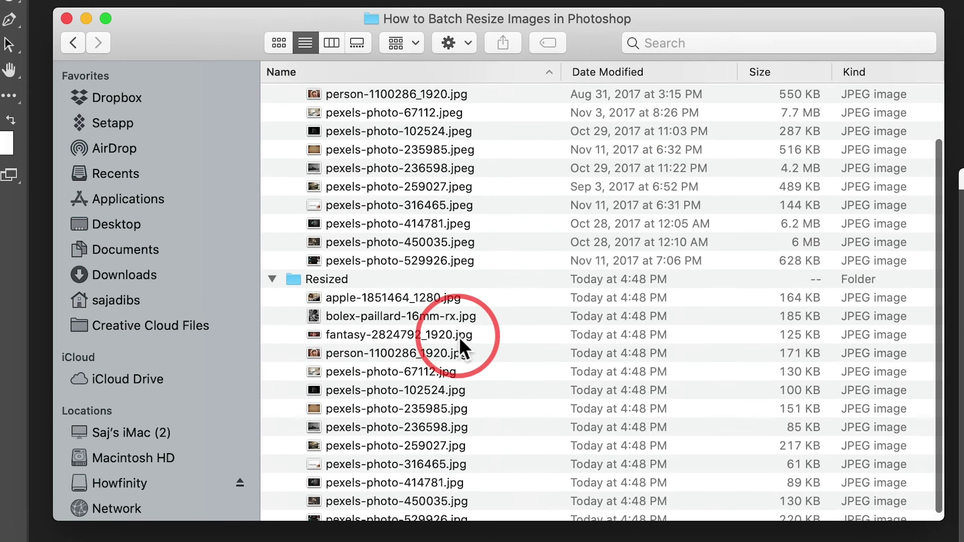
{"action": "scroll", "coordinate": [490, 394], "scroll_direction": "down", "scroll_amount": 1}
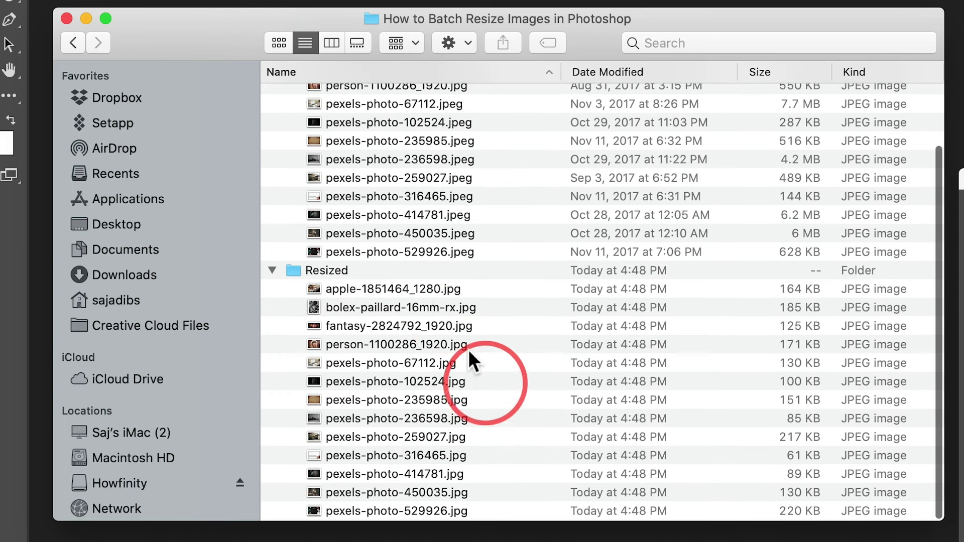
{"action": "left_click", "coordinate": [418, 292]}
{"action": "key", "text": "super+i"}
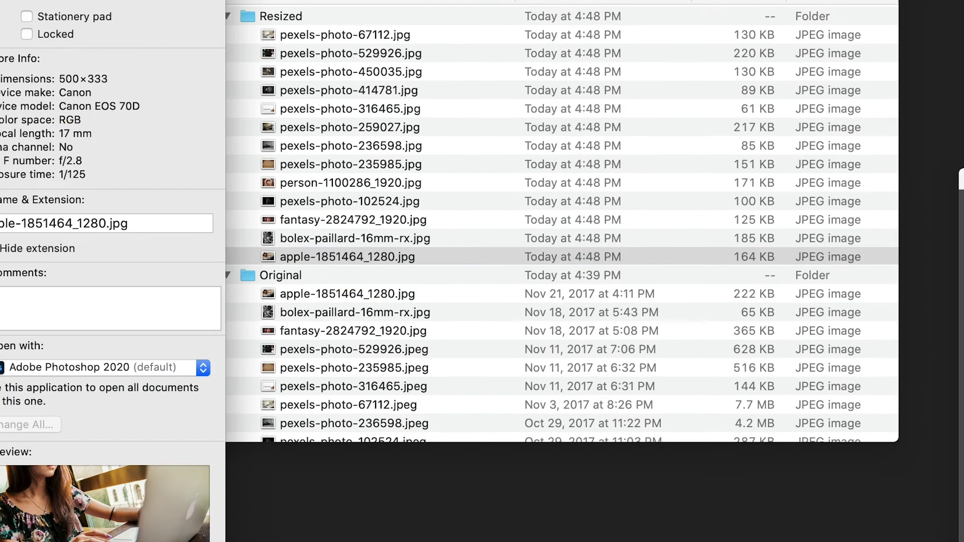
{"action": "key", "text": "super+w"}
{"action": "left_click", "coordinate": [398, 161]}
{"action": "key", "text": "super+i"}
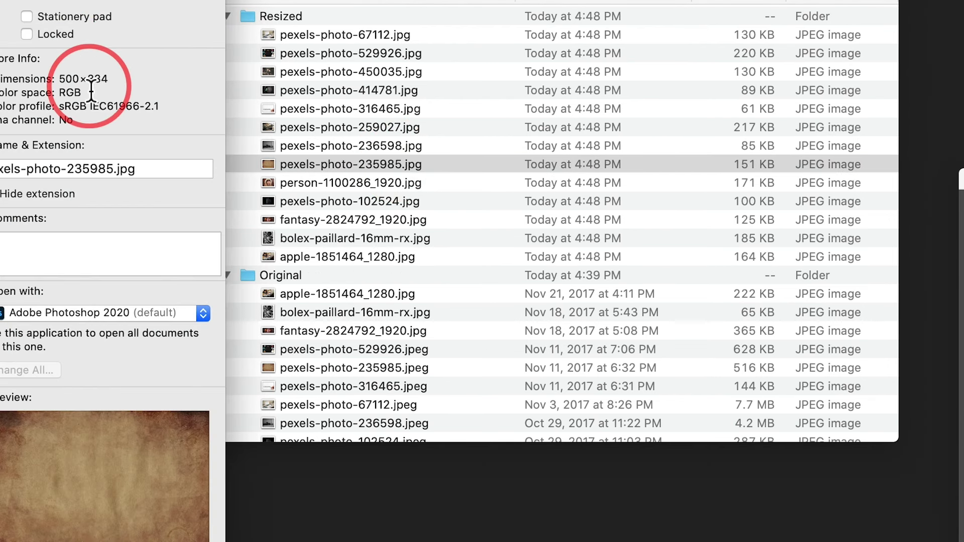
{"action": "key", "text": "super+w"}
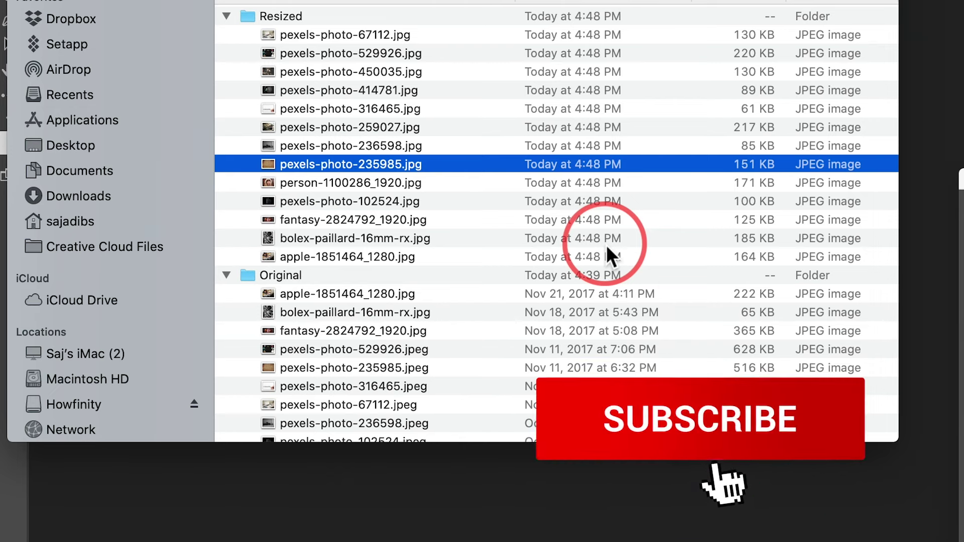
Preview the resized images one by one in Quick Look
{"action": "key", "text": "Down"}
{"action": "key", "text": "Down"}
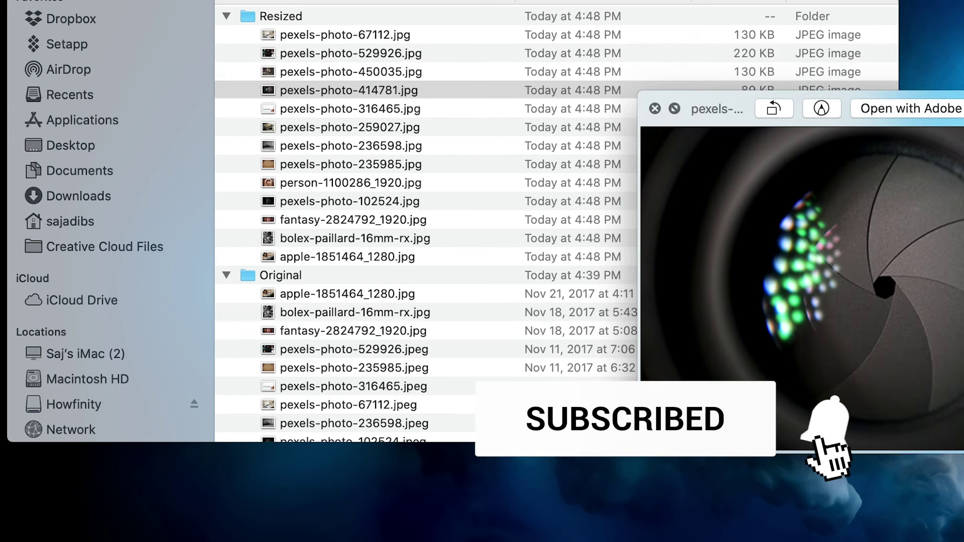
{"action": "key", "text": "Up"}
{"action": "key", "text": "Up"}
{"action": "key", "text": "Up"}
{"action": "key", "text": "Down"}
{"action": "key", "text": "Down"}
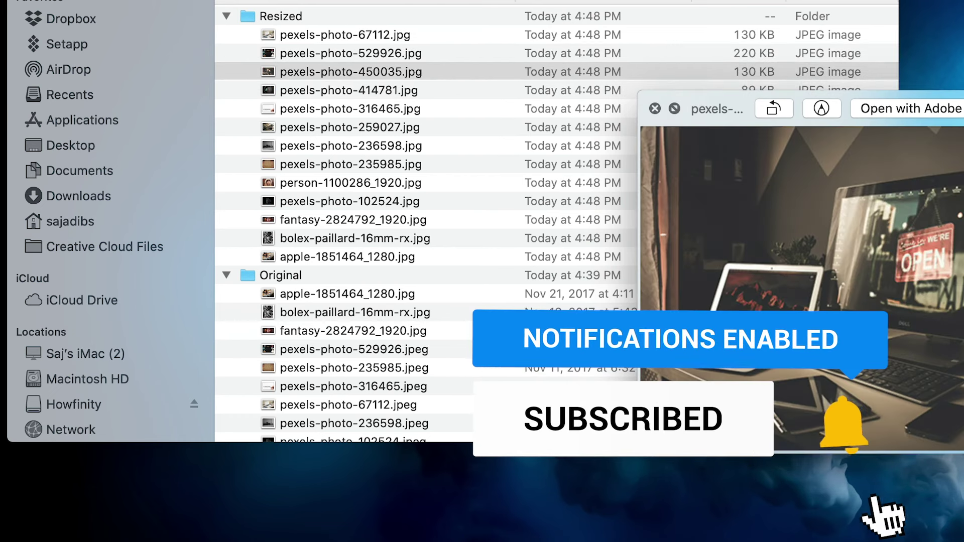
{"action": "key", "text": "Down"}
{"action": "key", "text": "Down"}
{"action": "key", "text": "Down"}
{"action": "key", "text": "Down"}
{"action": "key", "text": "Down"}
{"action": "key", "text": "Down"}
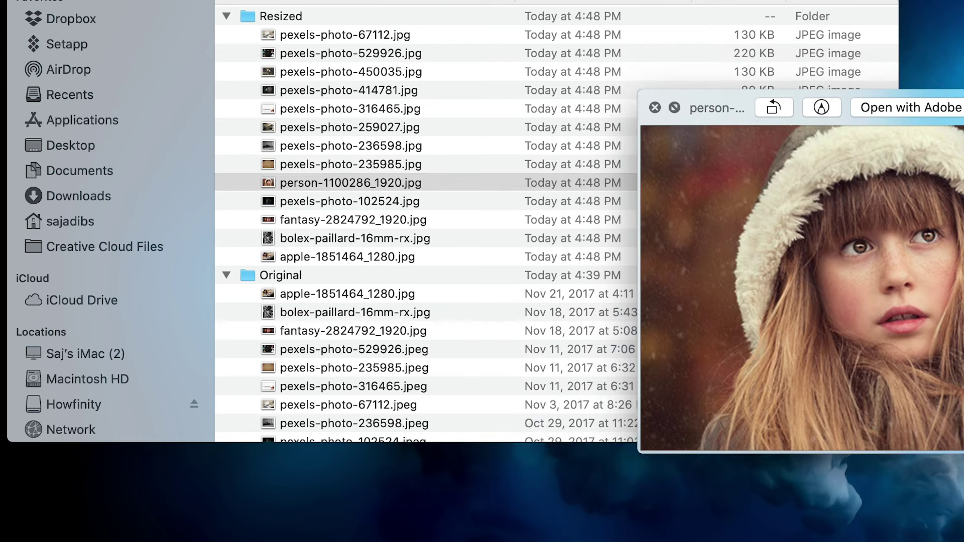